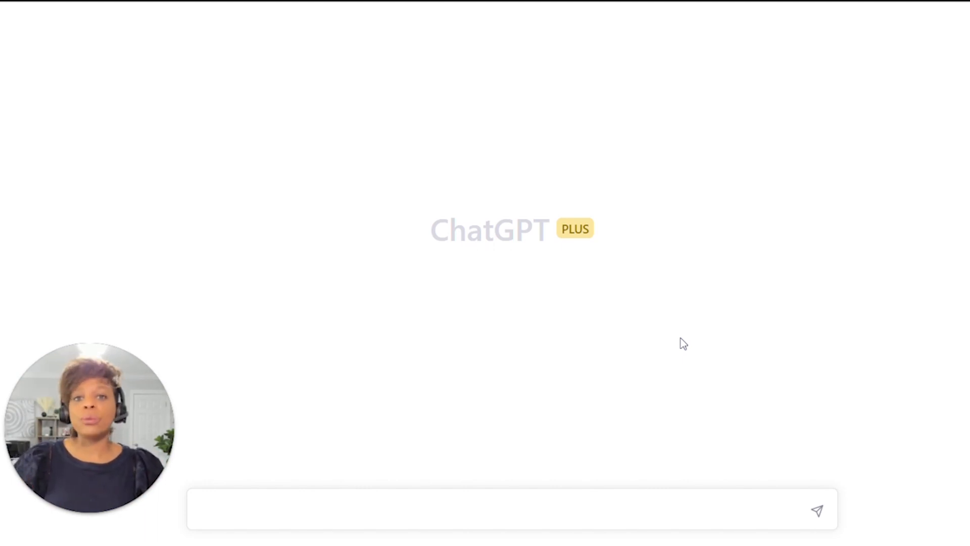
Ask "What are the IRS reporting deadlines for companies with 50 employees?"
text(What are the IRS reporting deadlines for companies with 50 employees?)
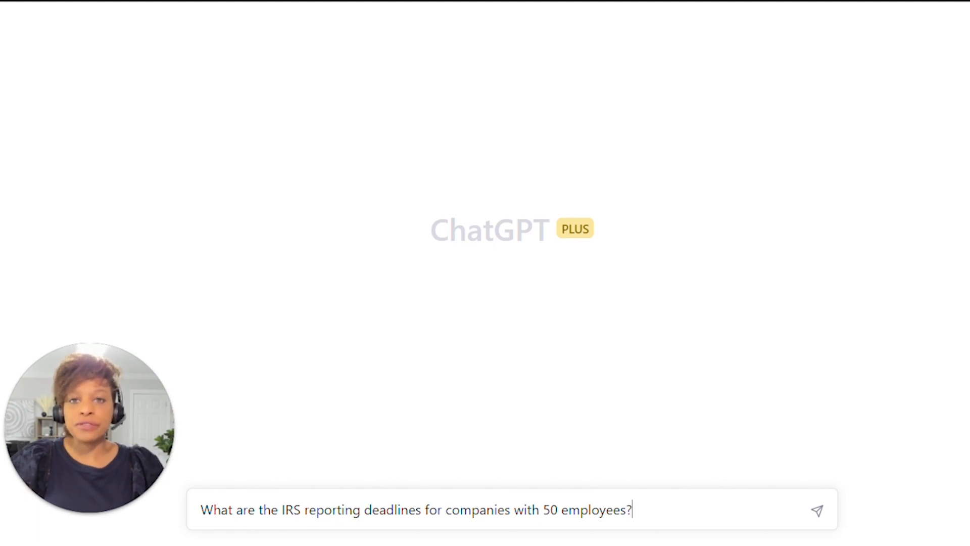
click(821, 516)
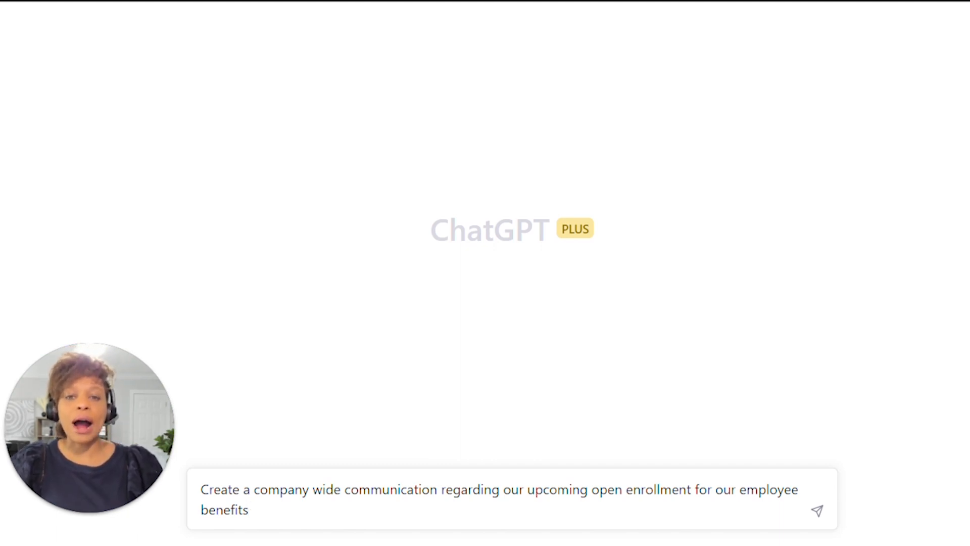
Request a company wide communication on upcoming benefits open enrollment, and a rejection email to a candidate who met all requirements but was not selected
key(Return)
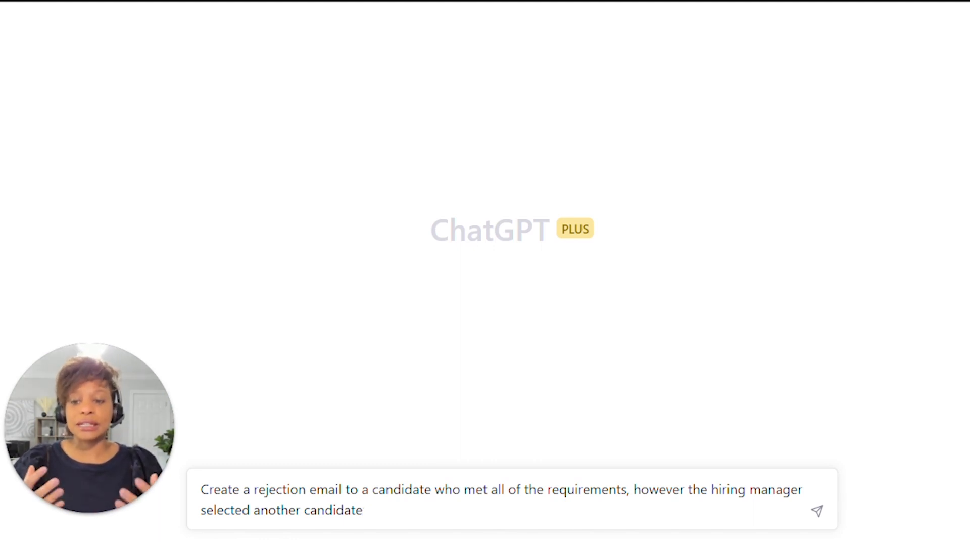
key(Return)
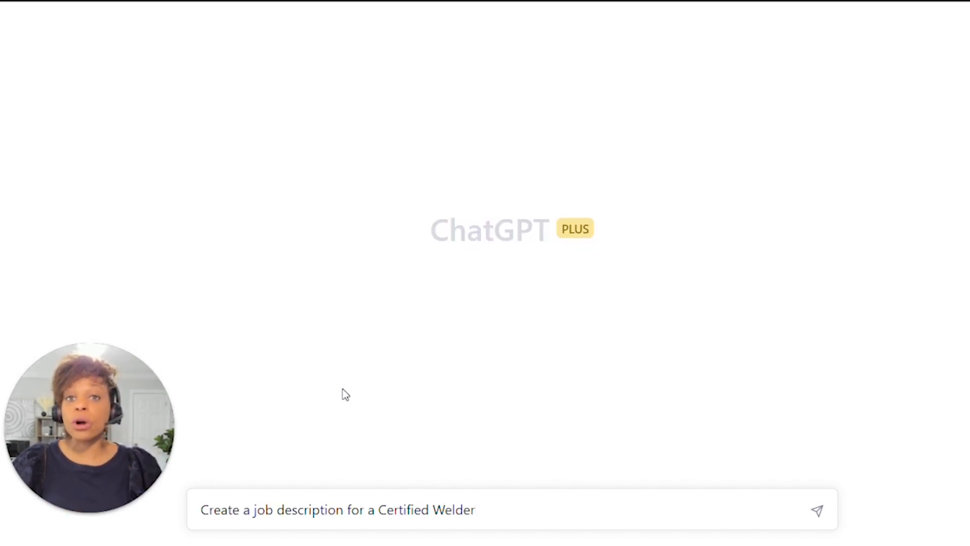
Request a job description for a Certified Welder, and a job post for a Physicians Assistant
key(Return)
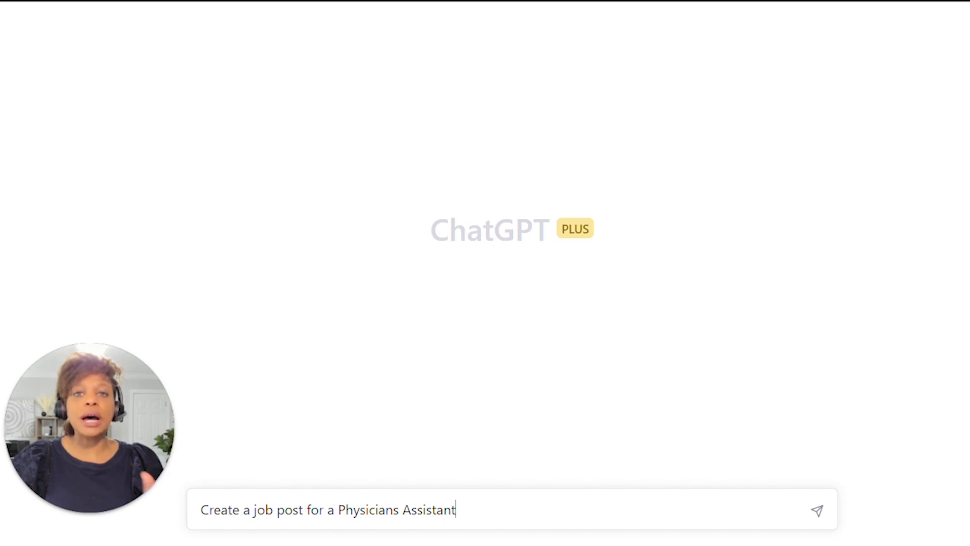
key(Return)
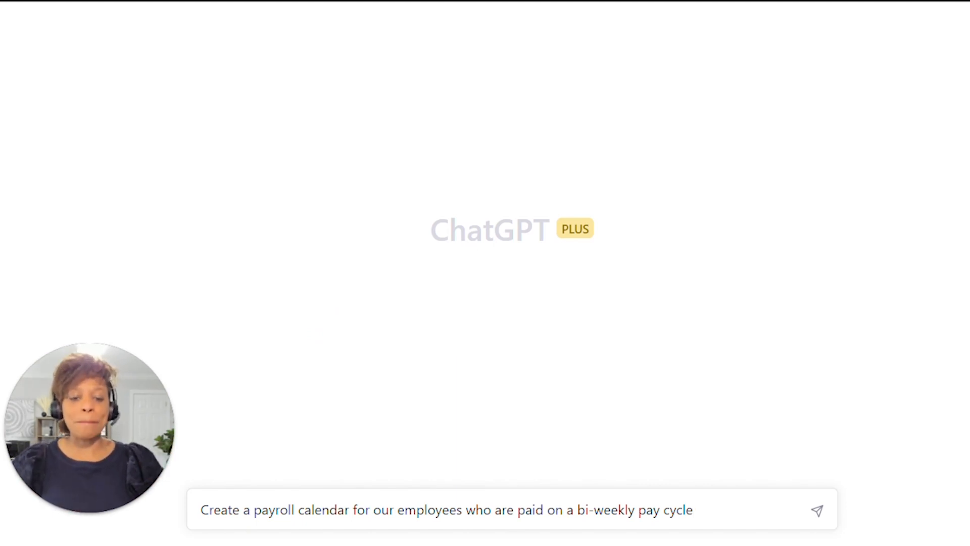
Request a bi-weekly payroll calendar, and follow up with "Thank you! Could you provide the calendar for the remainder of the year?"
key(Return)
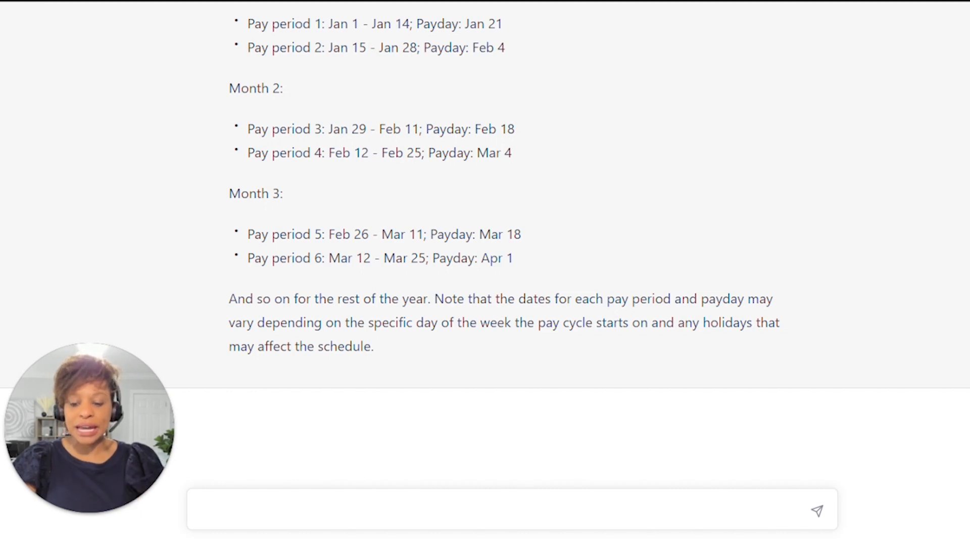
text(Thank you)
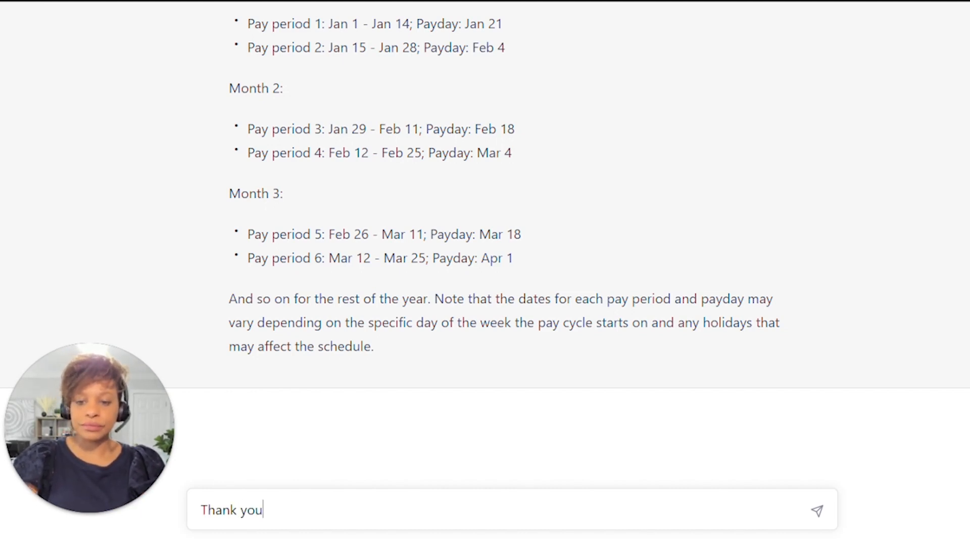
text(! Coulr)
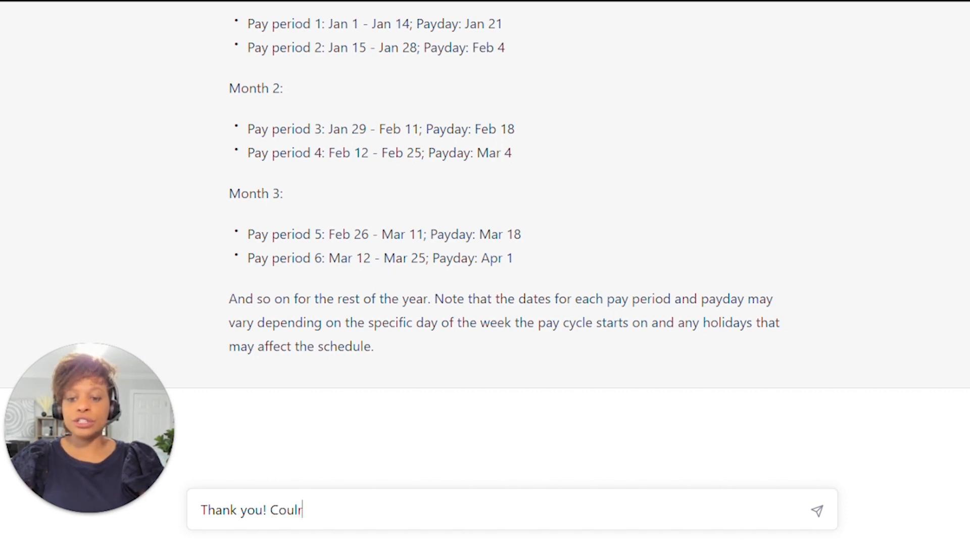
key(BackSpace)
text(d you provide)
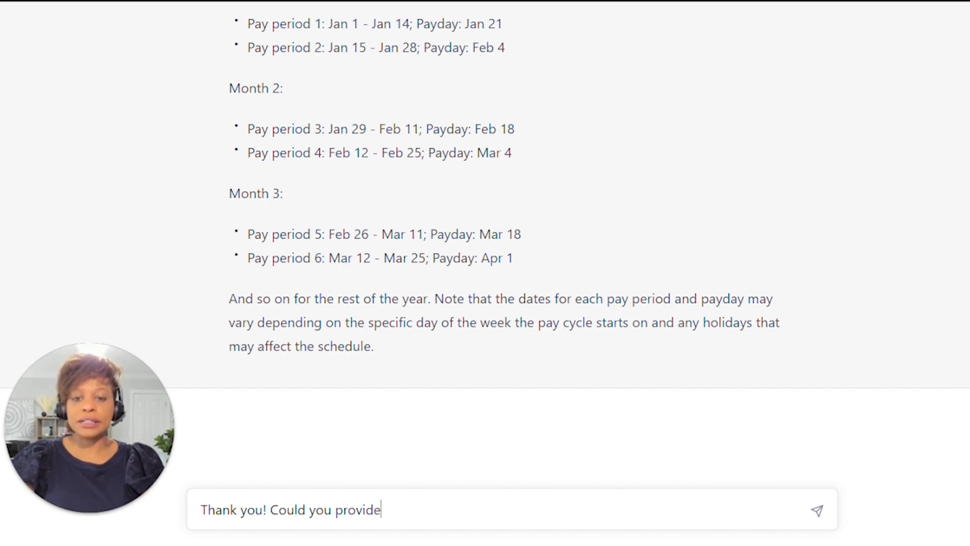
text( the calendar)
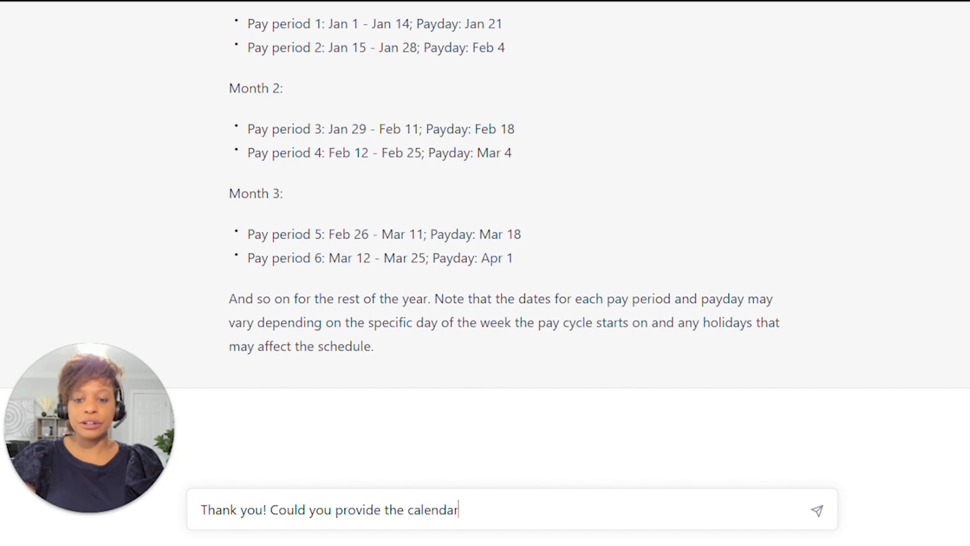
text( for the rea)
key(BackSpace)
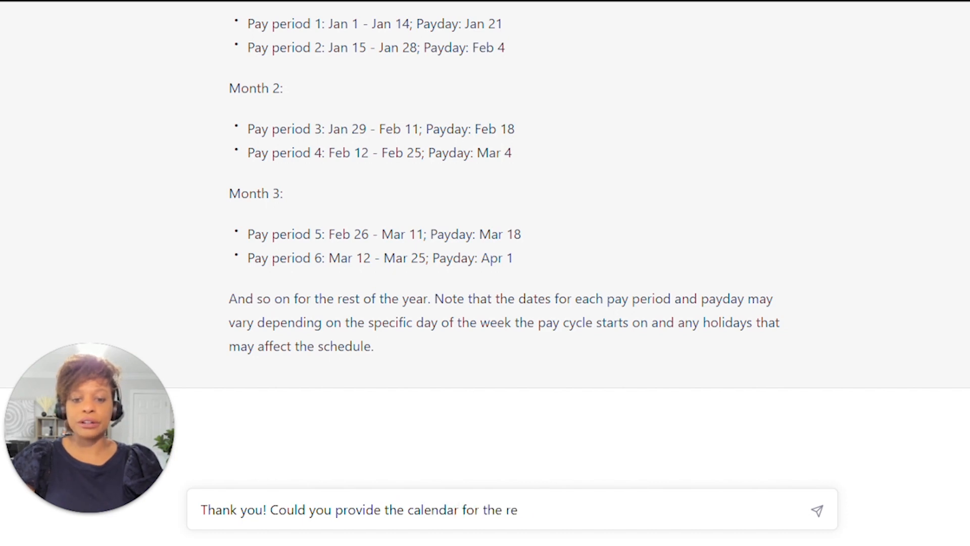
text(mainder of the year?)
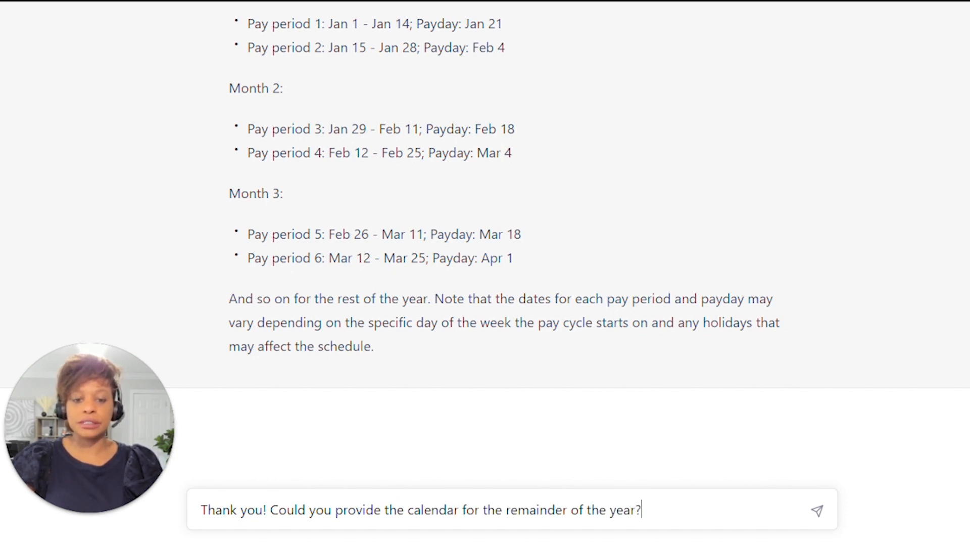
key(Return)
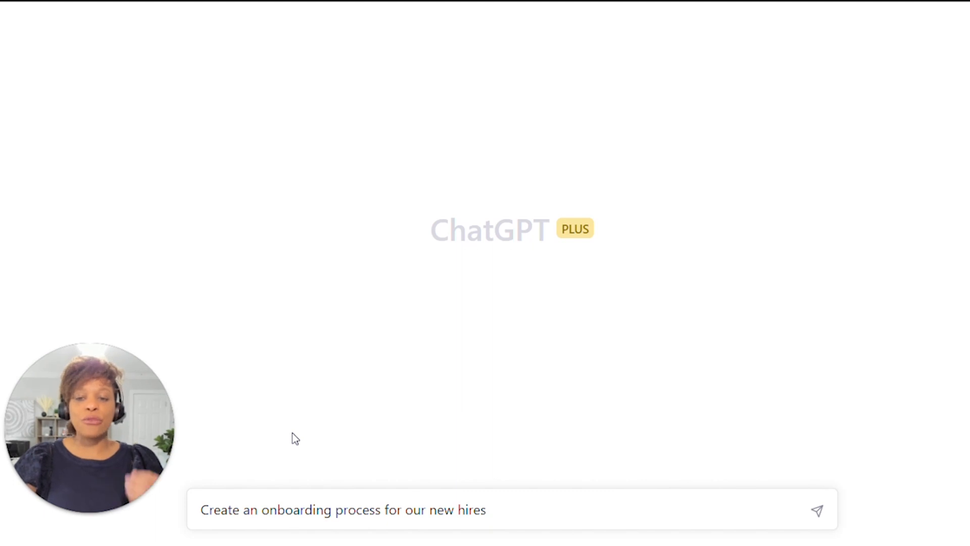
Request an onboarding process for new hires, and ask what the minimum wage is for New York
key(Return)
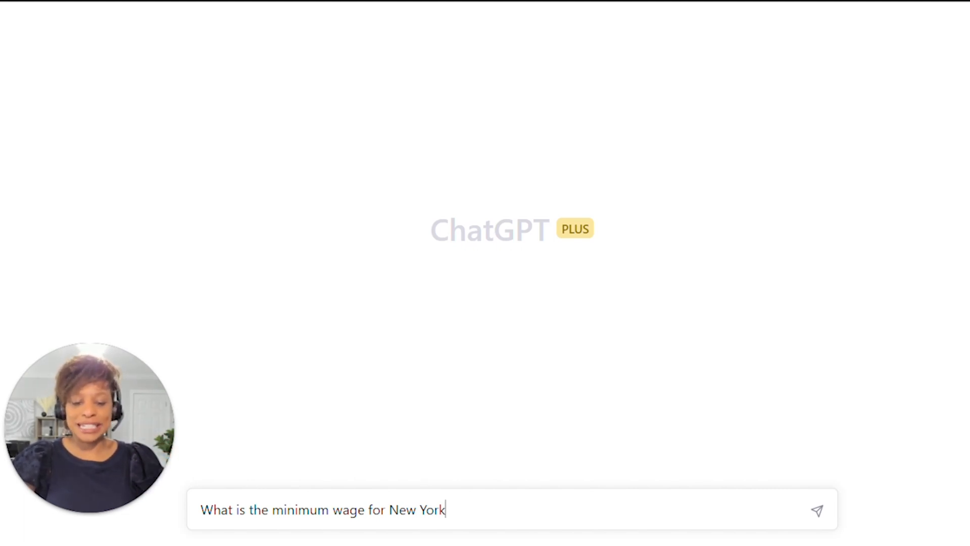
key(Return)
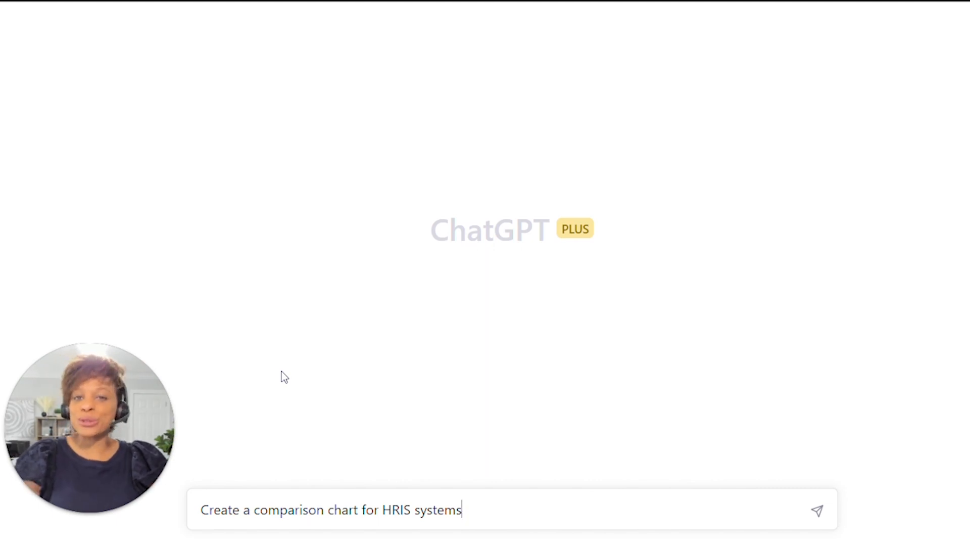
Request a comparison chart for HRIS systems, and a communication to an employee who has requested ADA accommodation
key(Return)
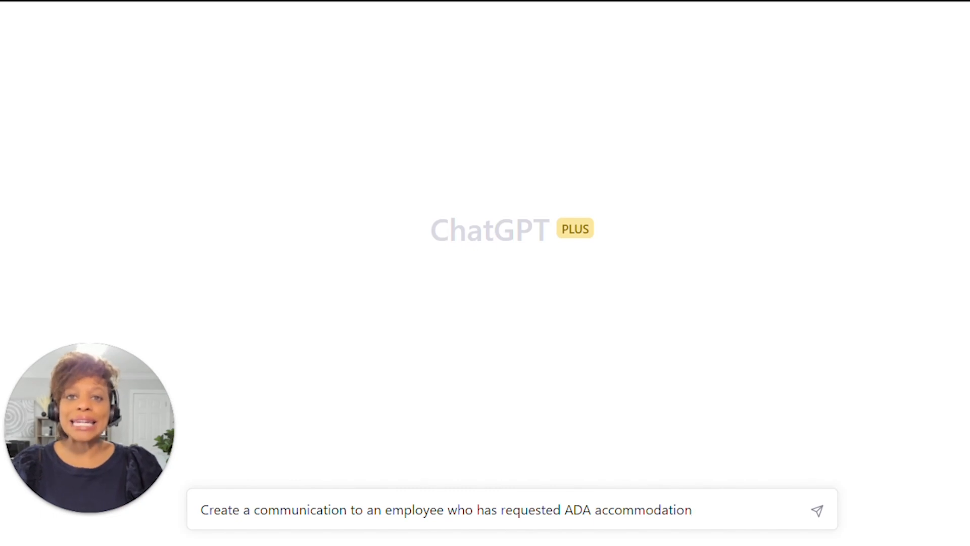
key(Return)
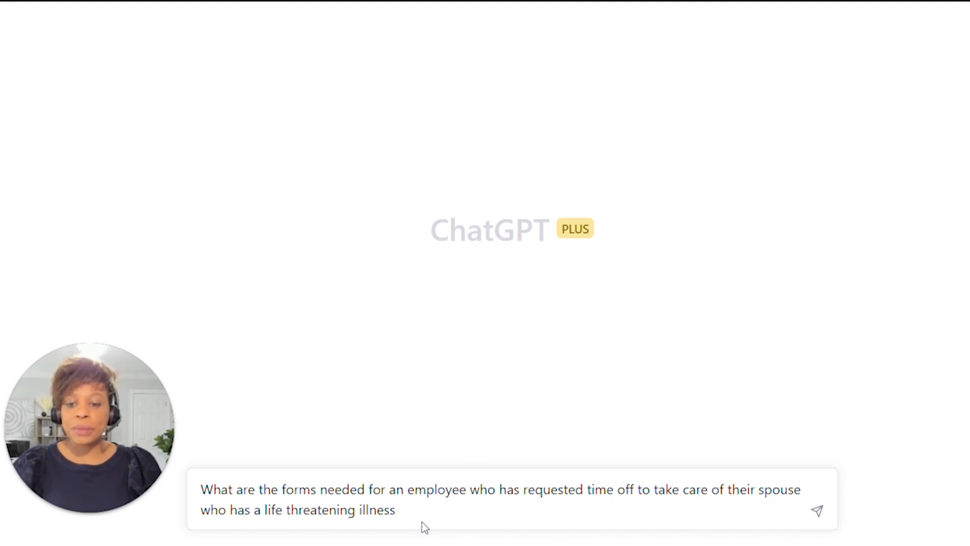
Ask about leave forms for a spouse's life threatening illness, and follow up with "Thank you! What are the names of the forms provided by the FMLA"
key(Return)
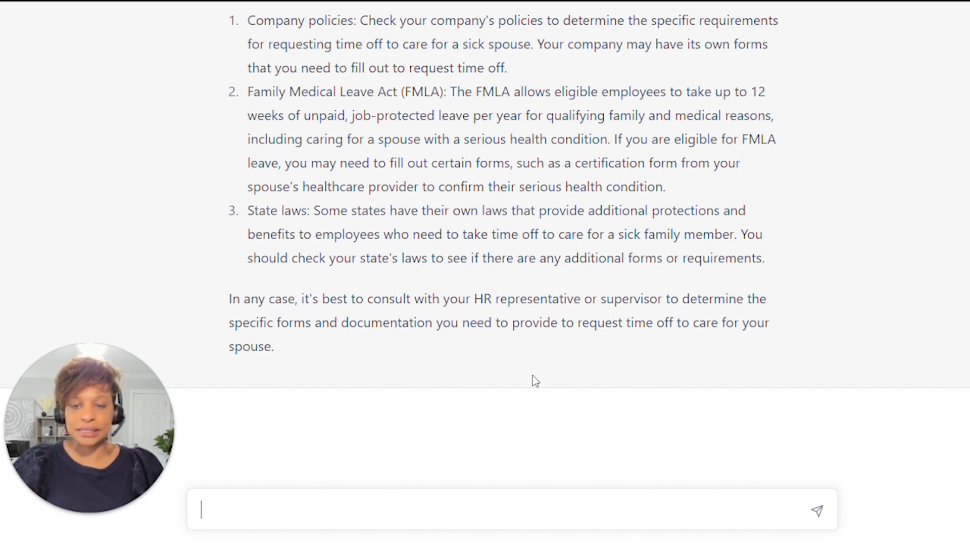
text(Thank you)
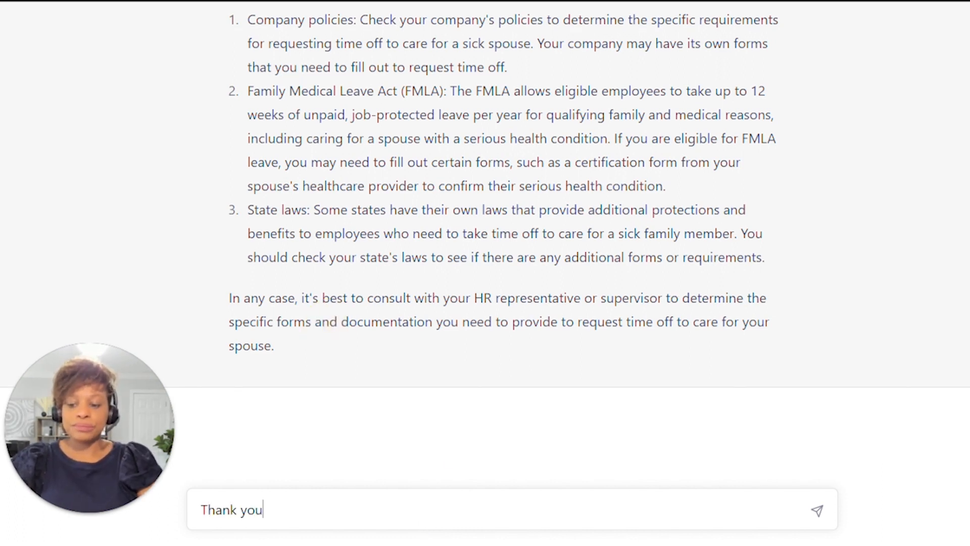
text(! What are the )
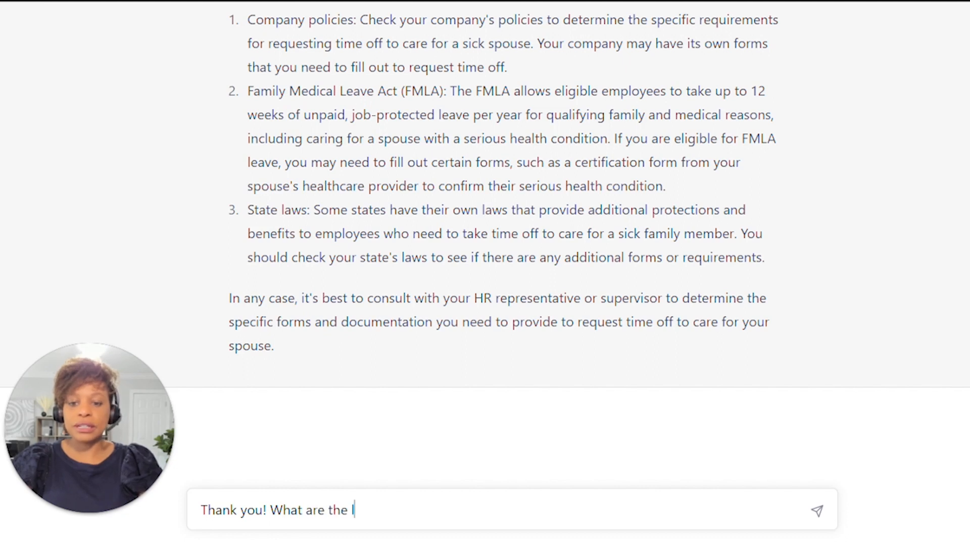
text(names of the forms)
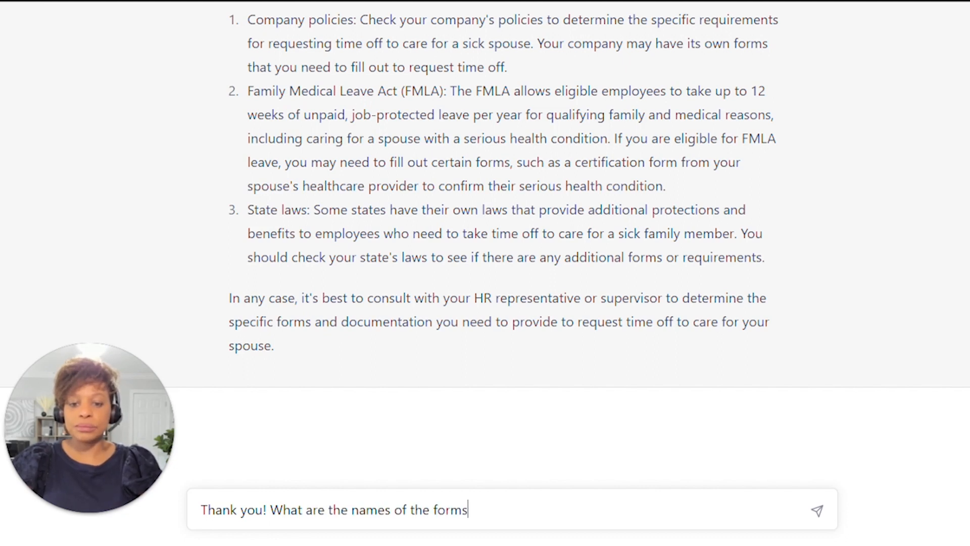
text(?)
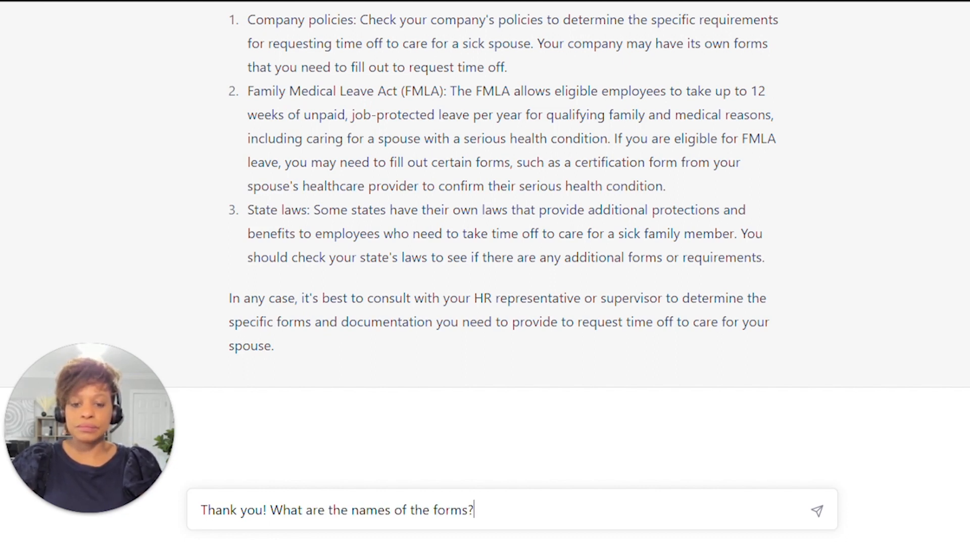
key(BackSpace)
text(pro)
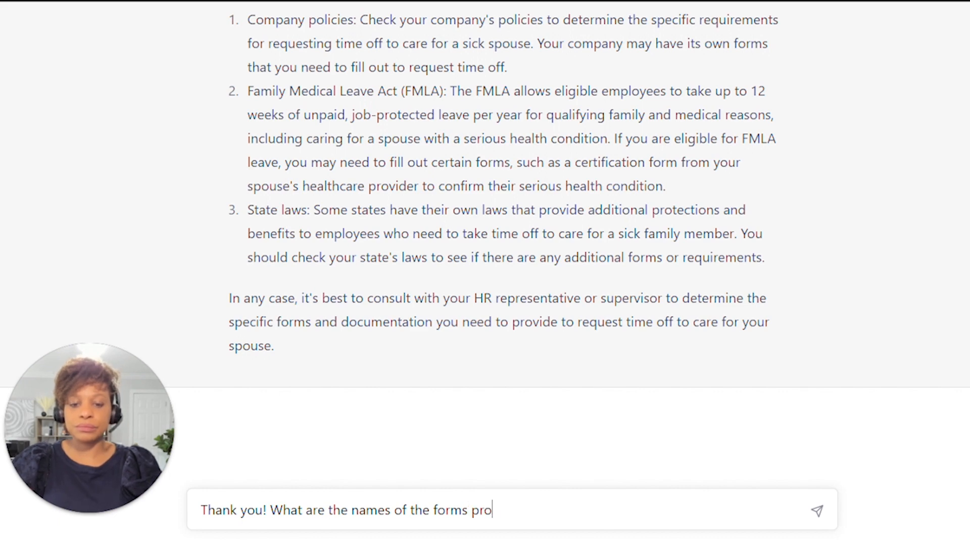
text(vided by)
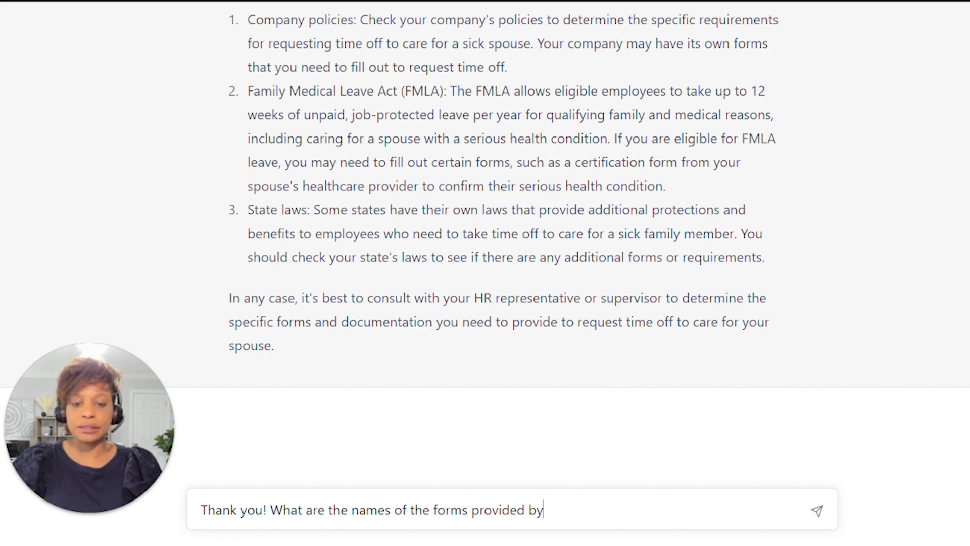
text( the FMLA)
key(Return)
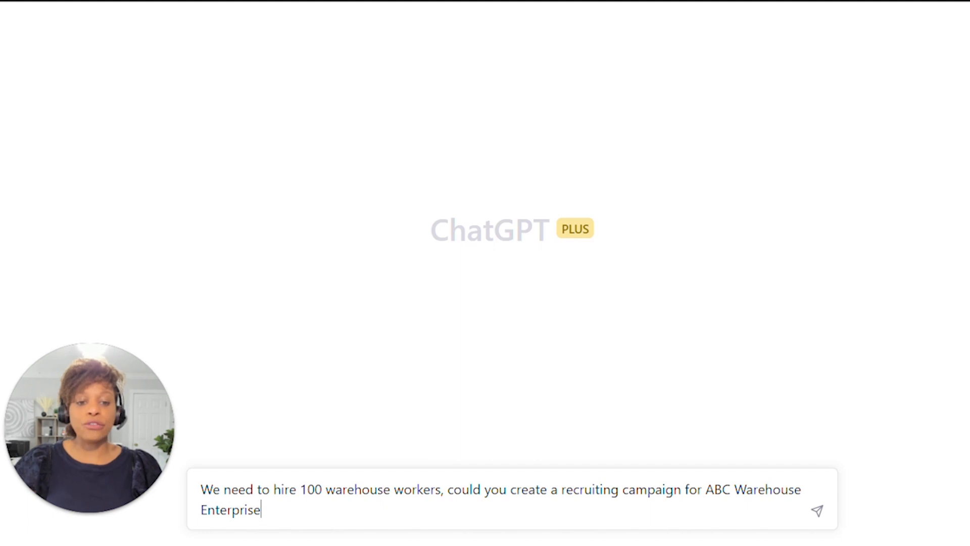
Request a recruiting campaign for ABC Warehouse Enterprise to hire 100 warehouse workers, and ask for a walkthrough of the process of hiring an employee
key(Return)
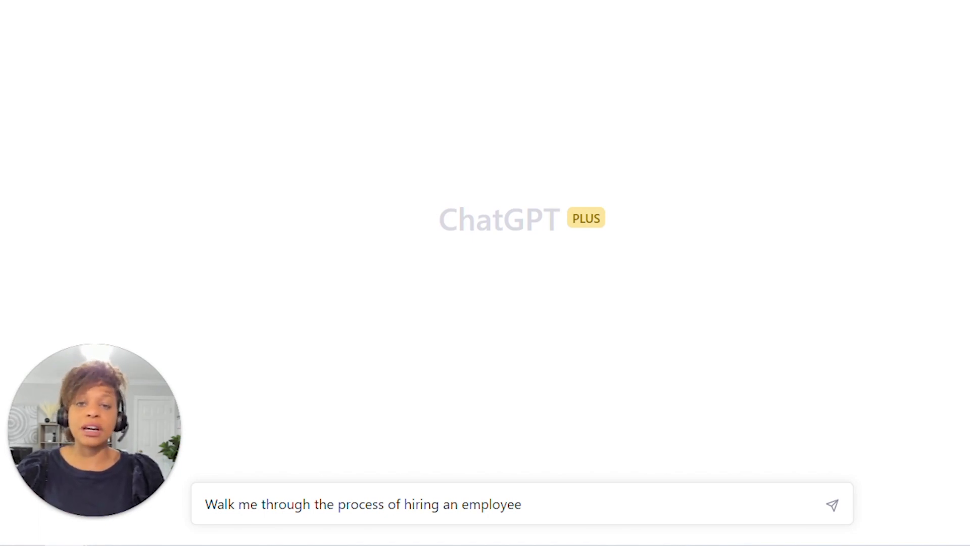
click(835, 509)
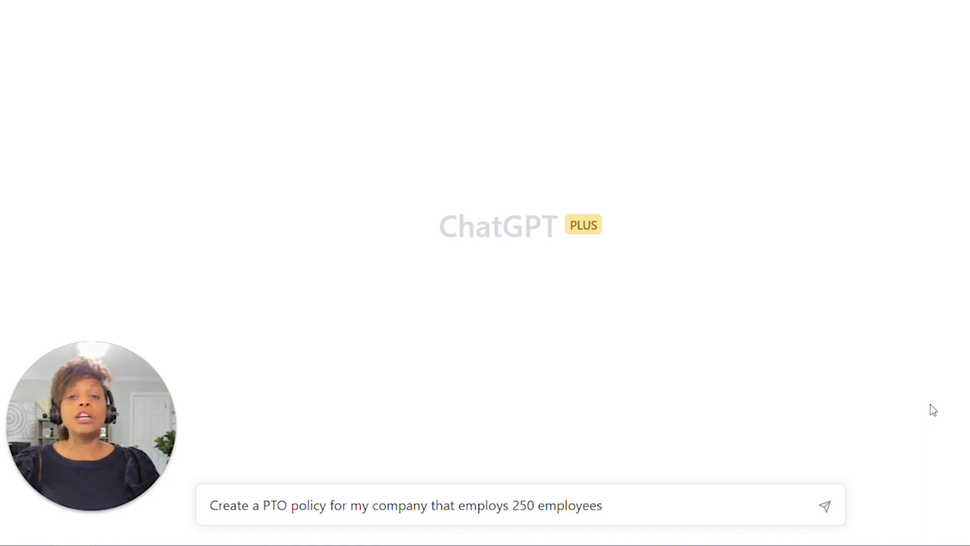
Request a PTO policy for a company that employs 250 employees, and a sample HR Metrics report that includes Turnover Rates
click(825, 506)
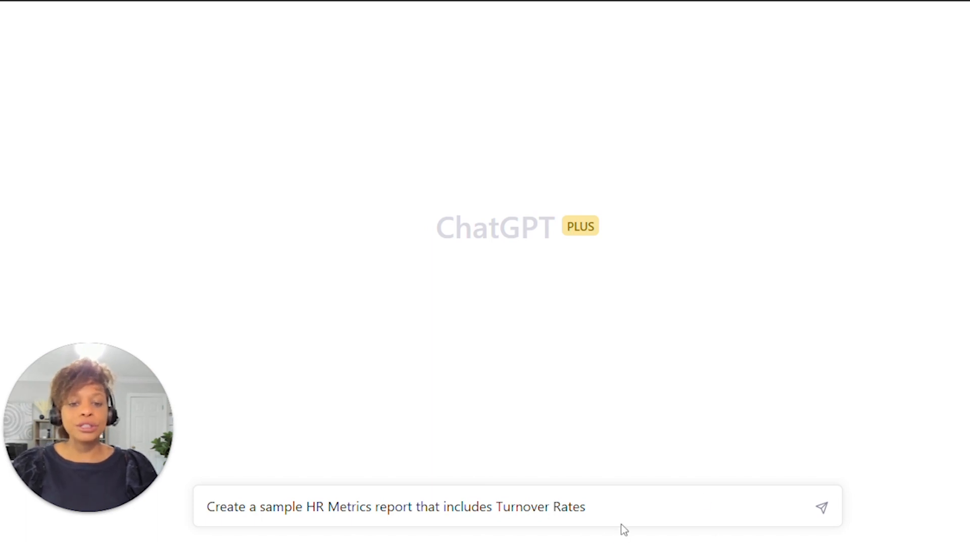
click(821, 508)
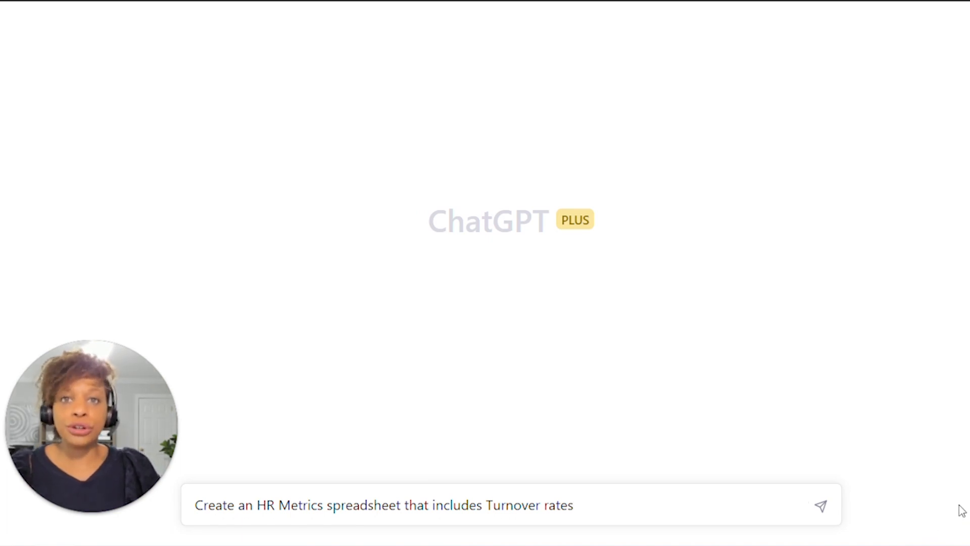
Request an HR Metrics spreadsheet that includes Turnover rates, and follow up with "Thank you! What are some of the formulas I should use"
click(822, 505)
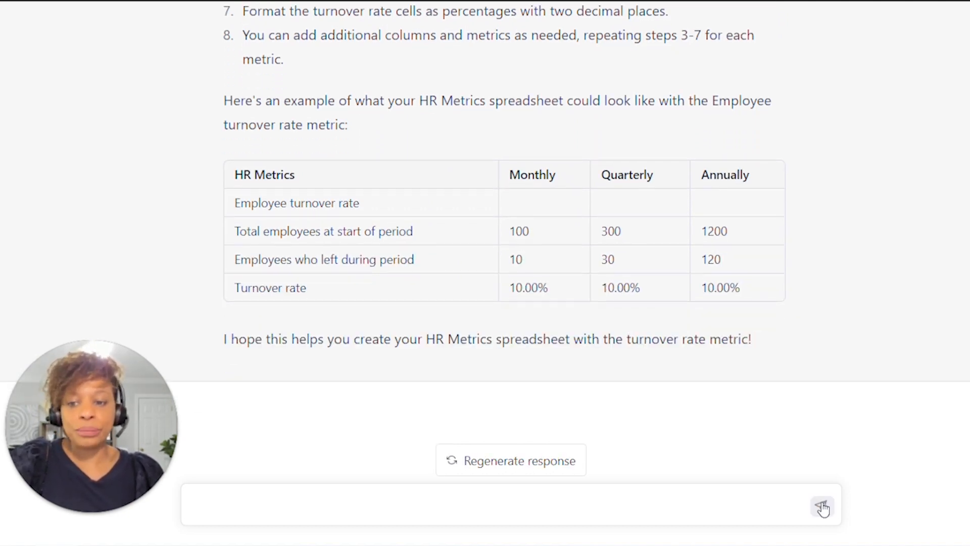
click(385, 314)
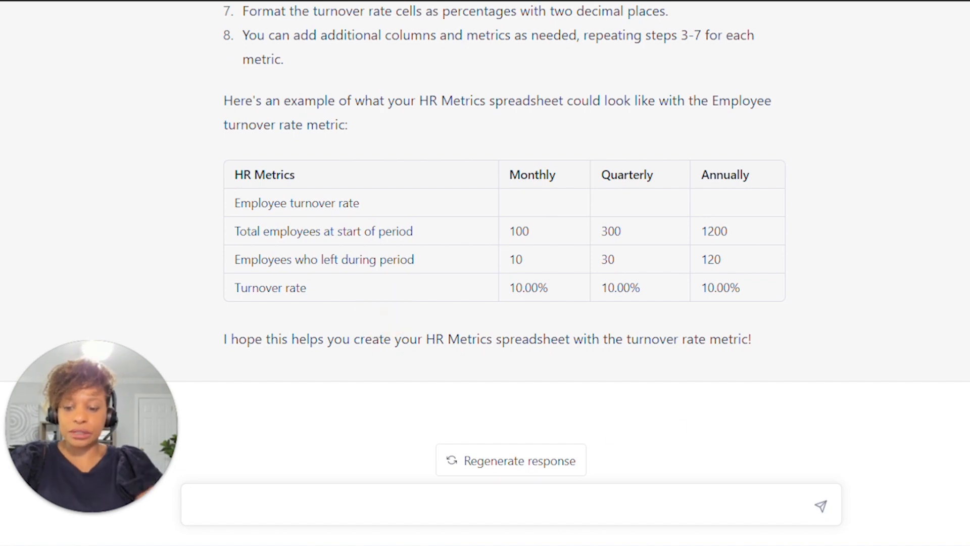
text(Thank you!)
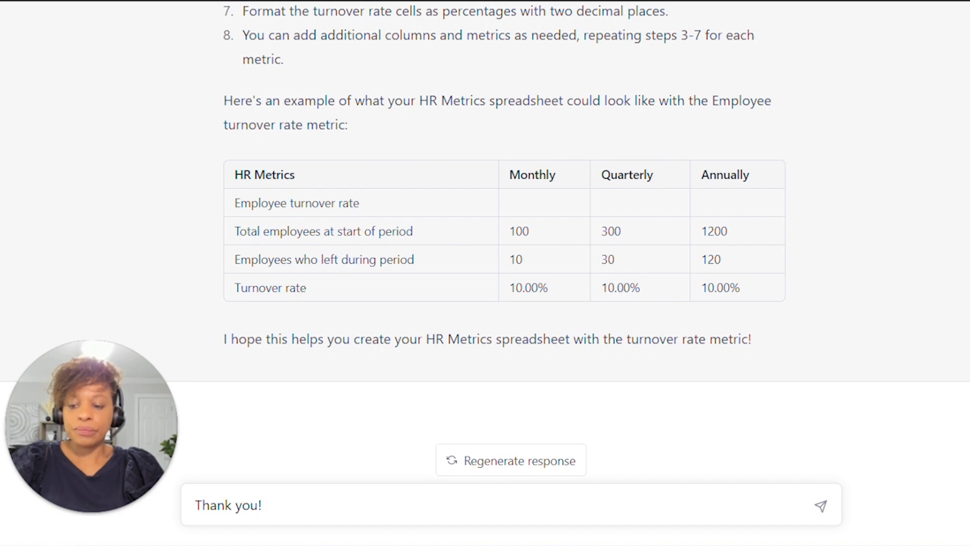
text( What are some of th)
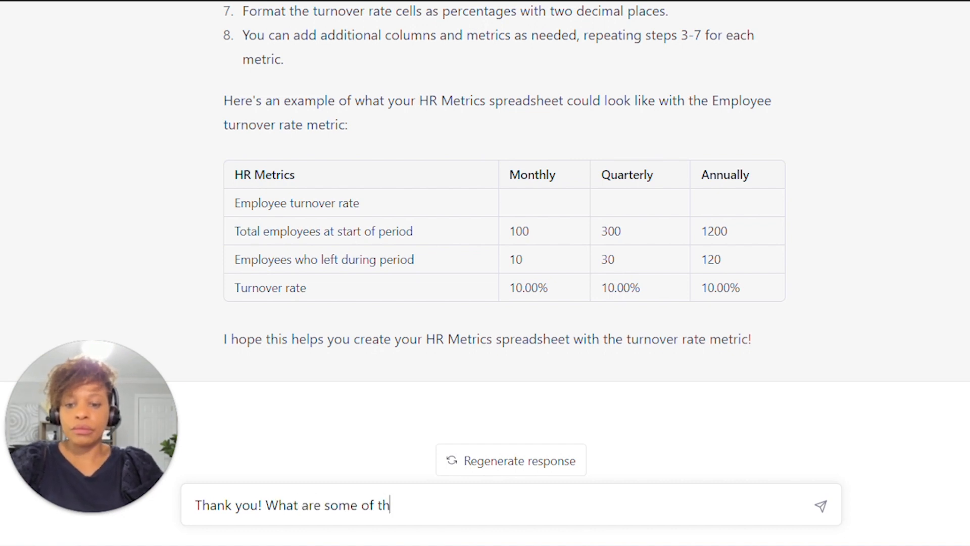
text(e form)
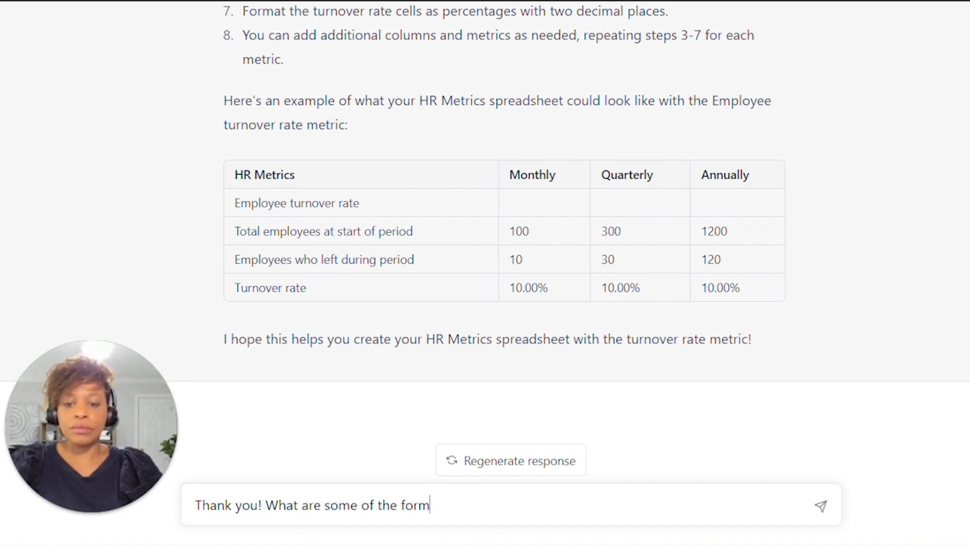
text(ulat I sh)
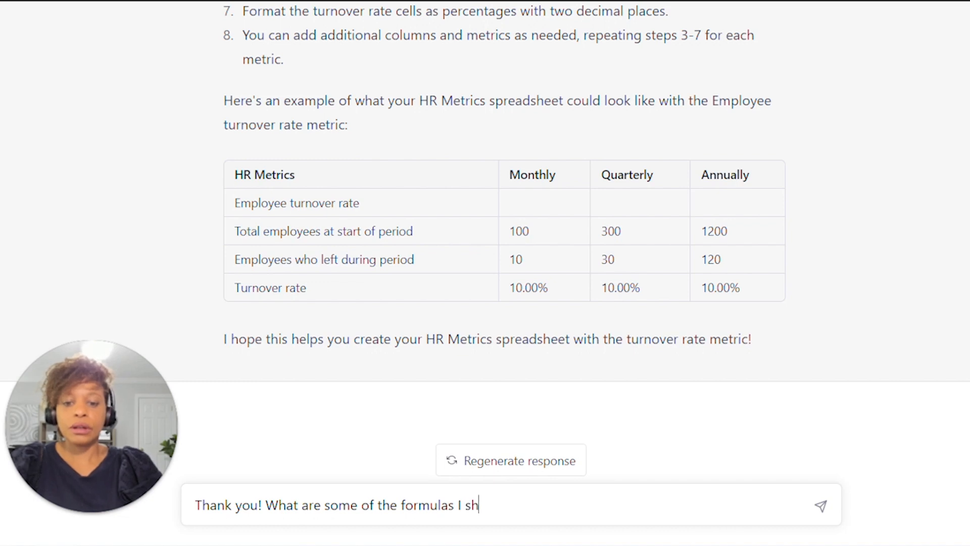
text(ould use)
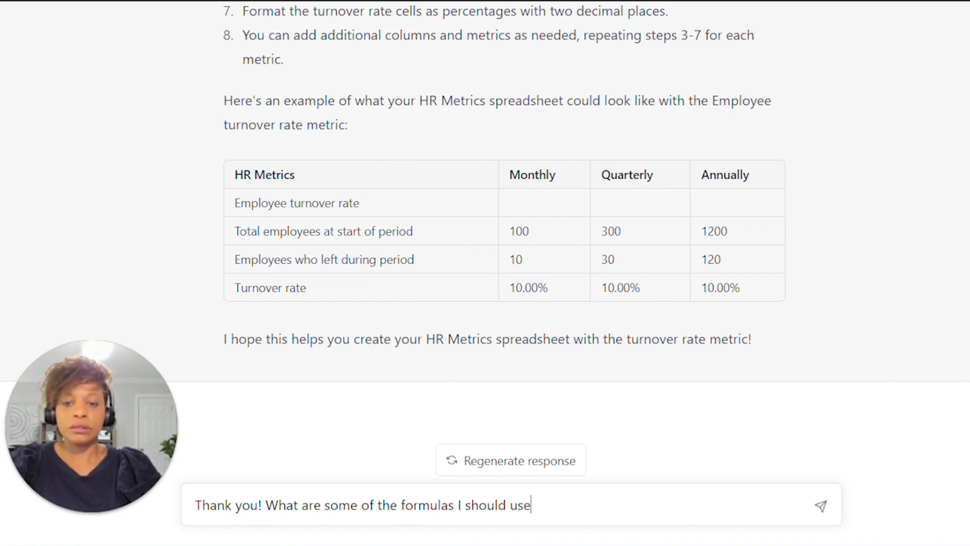
key(Return)
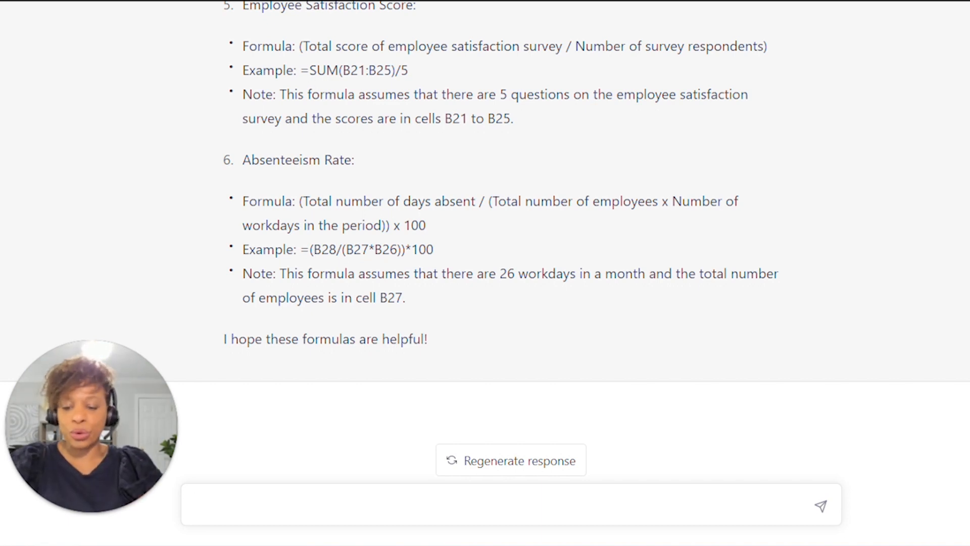
Ask for additional HR metrics formulas with the follow-up "Thanks! Could you provide a few more formulas?"
text(Thanks)
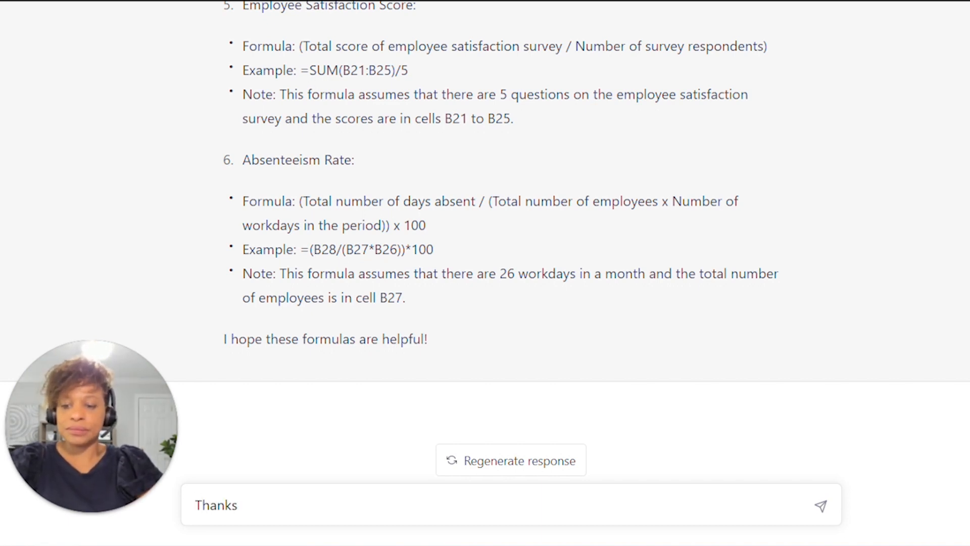
text(! Could you )
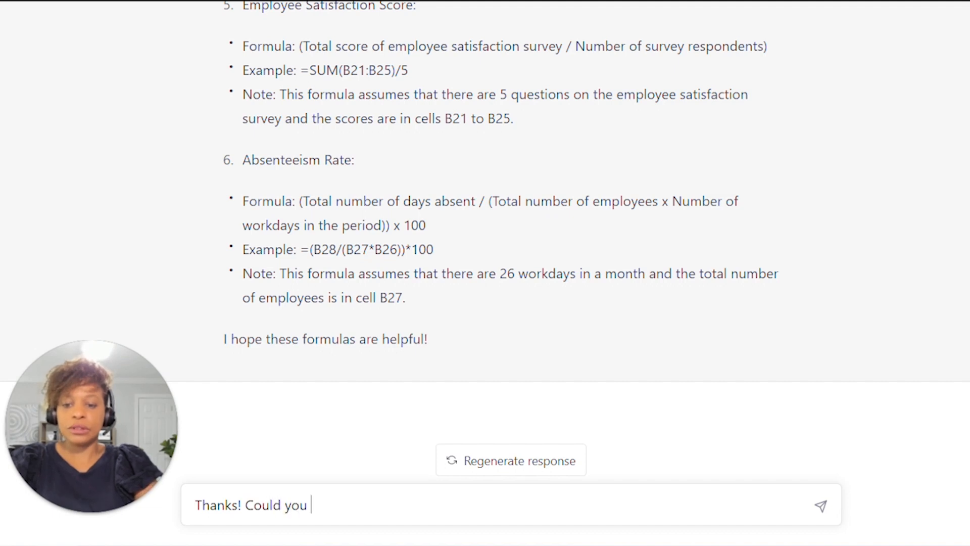
text(provide a few )
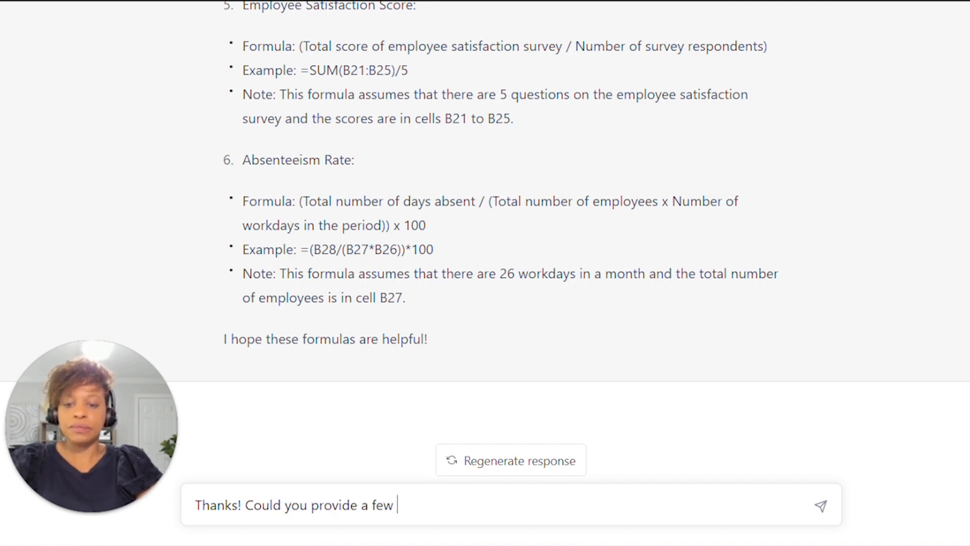
text(more forum)
key(BackSpace)
key(BackSpace)
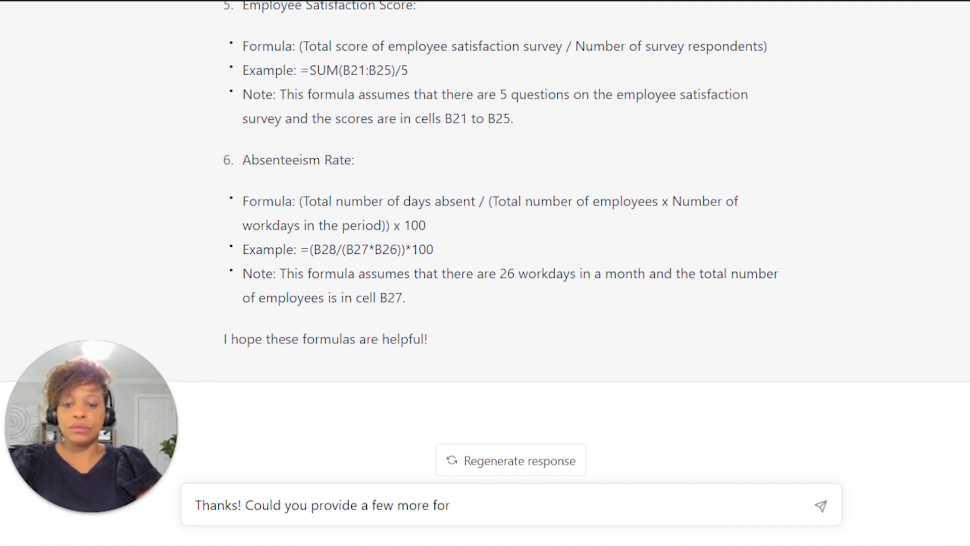
text(mulas?)
key(Return)
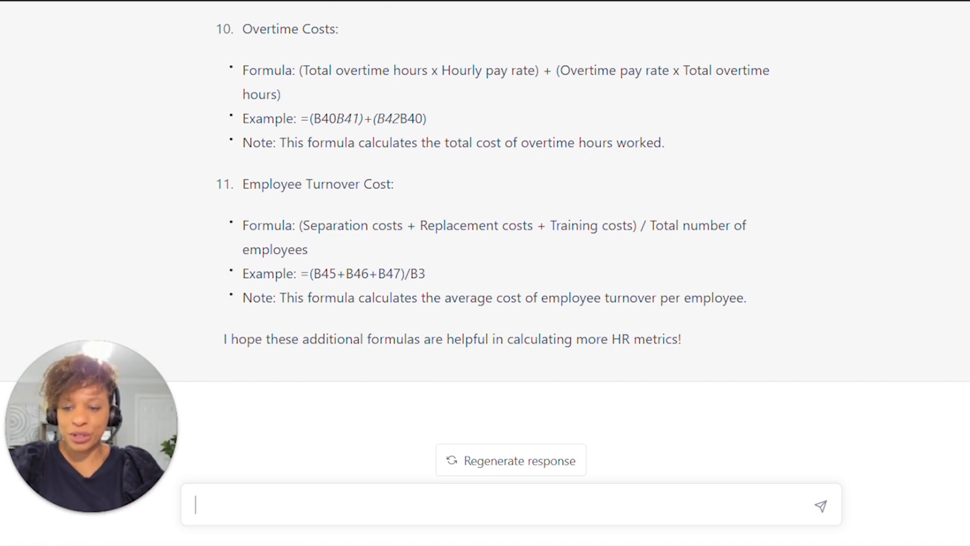
Send a further follow-up in the HR metrics conversation: "Thank you again! Could you provide at least 5 more formulas"
text(Thank you again)
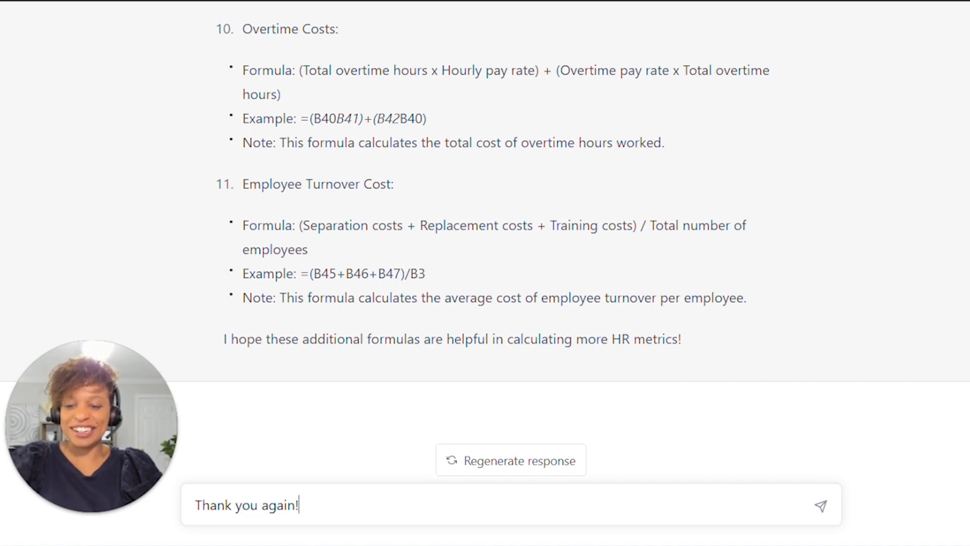
text(! Could you pro)
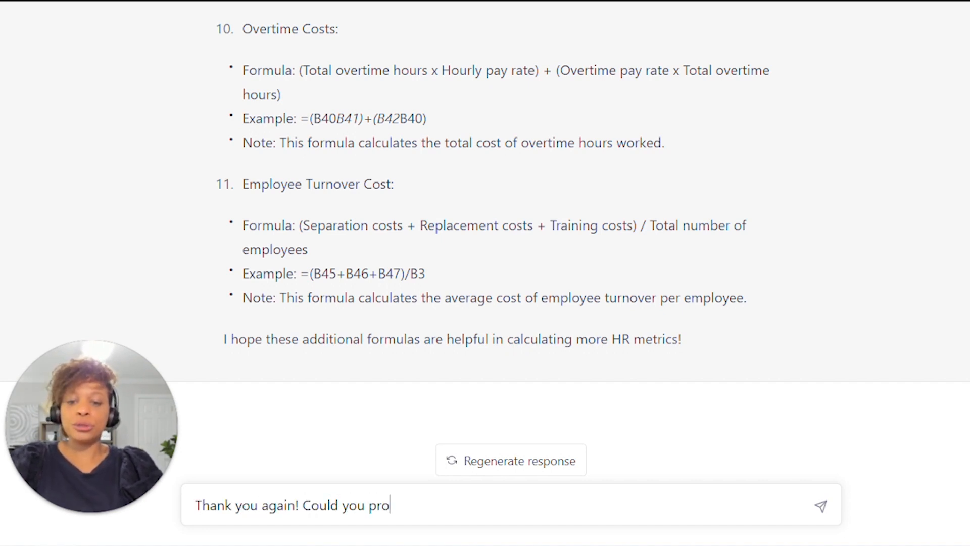
text(vide )
text(a few more)
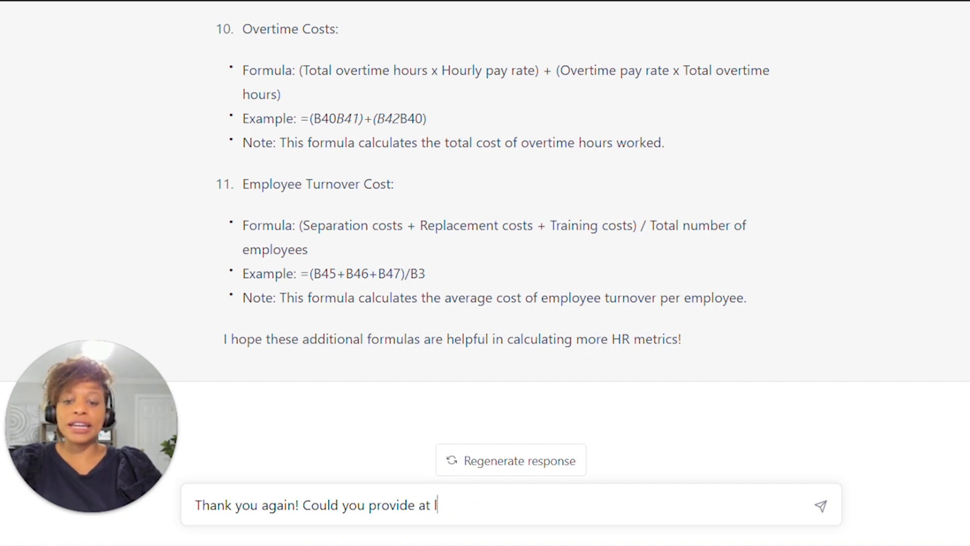
text(east 5 )
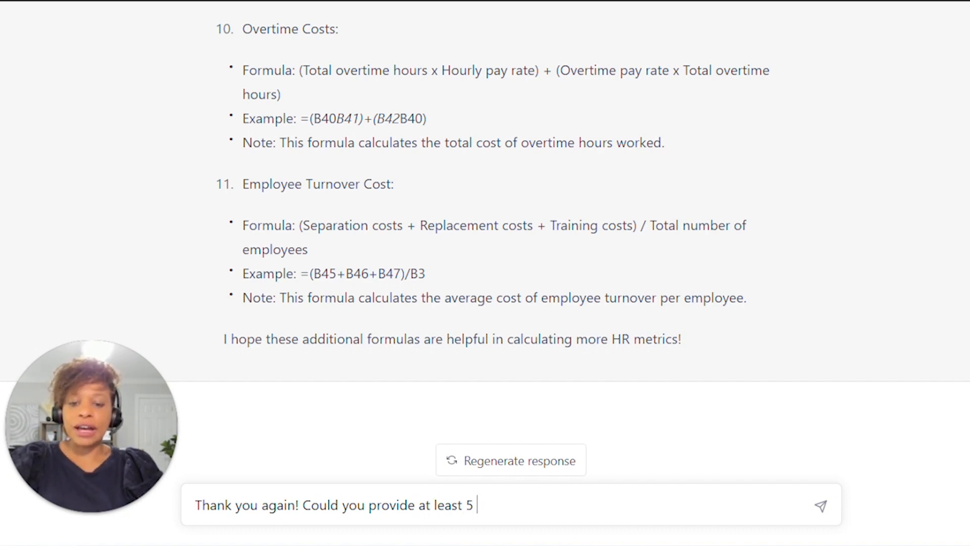
text(more forum)
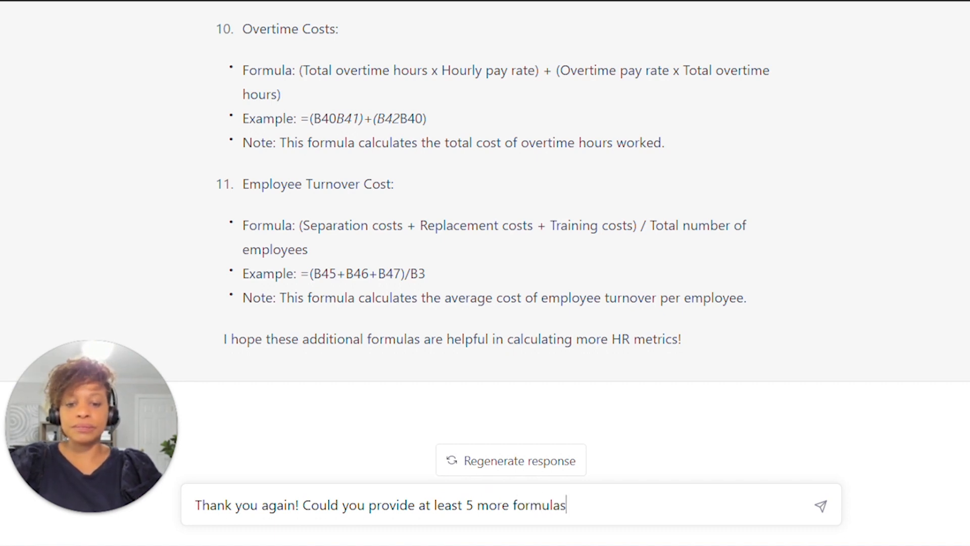
key(Return)
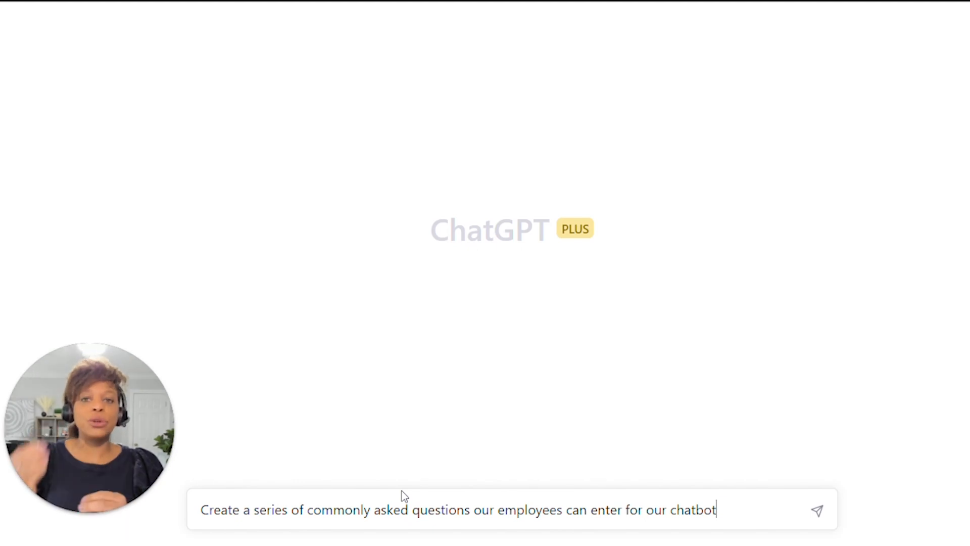
Request a series of commonly asked questions employees can enter for the chatbot, and follow up with "Thank you! Could you provide more commonly asked questions?"
key(Return)
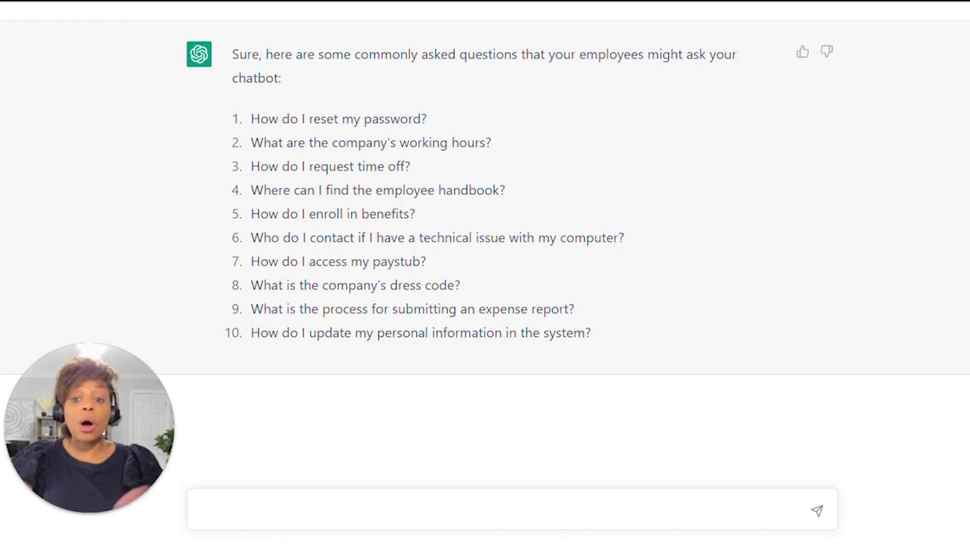
text(Thank y)
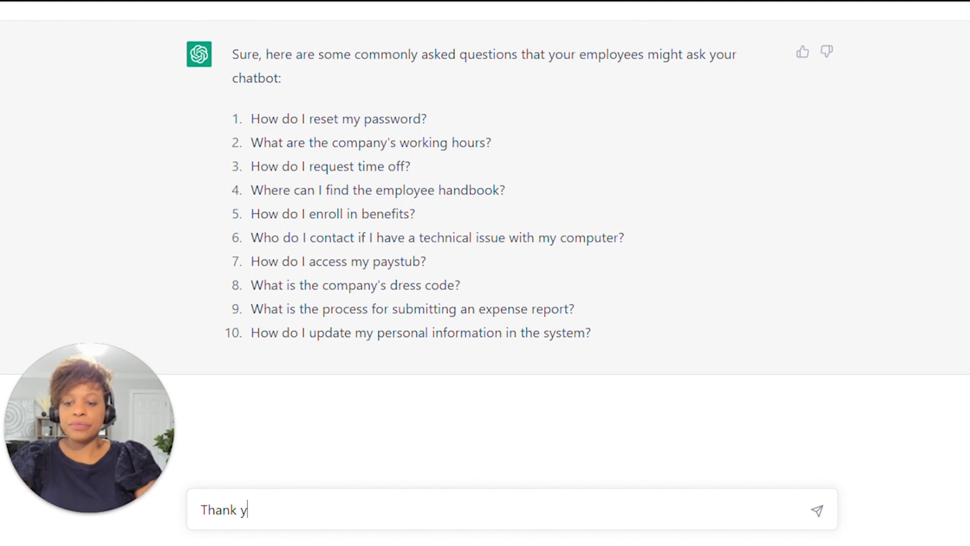
text(ou! Could)
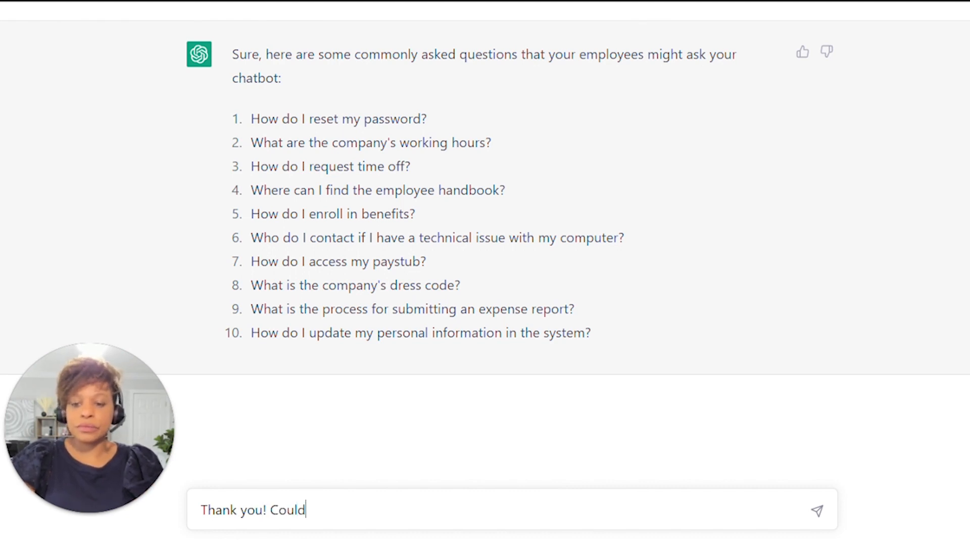
text( you provide )
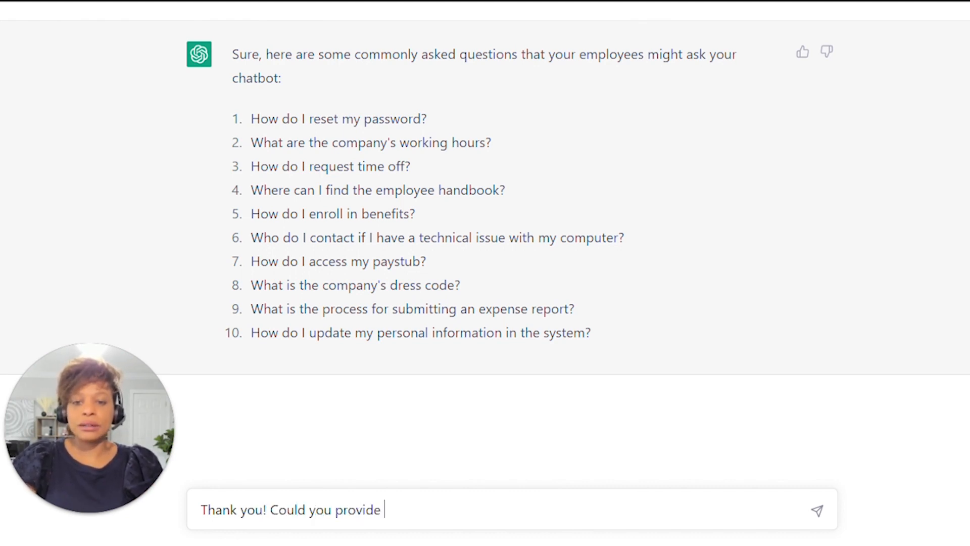
text(more )
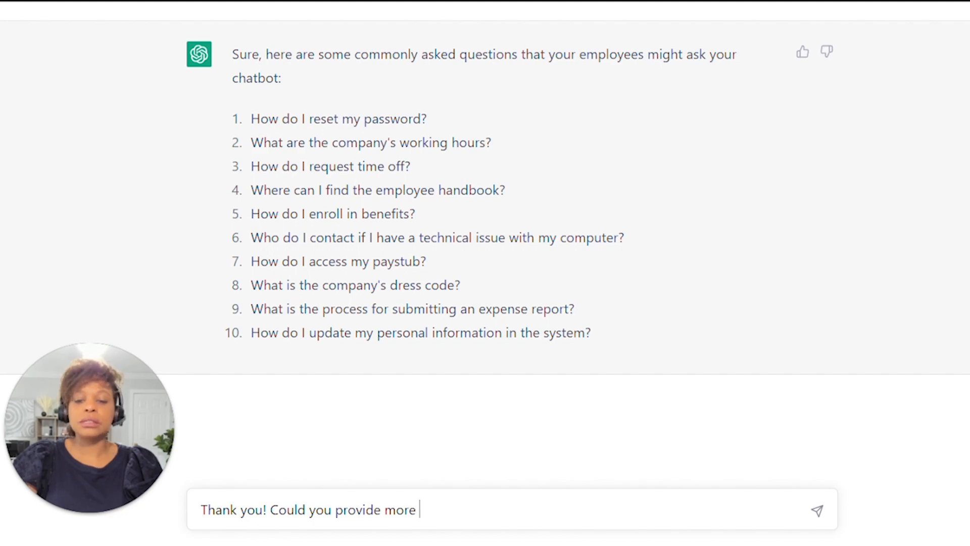
text(commonly a)
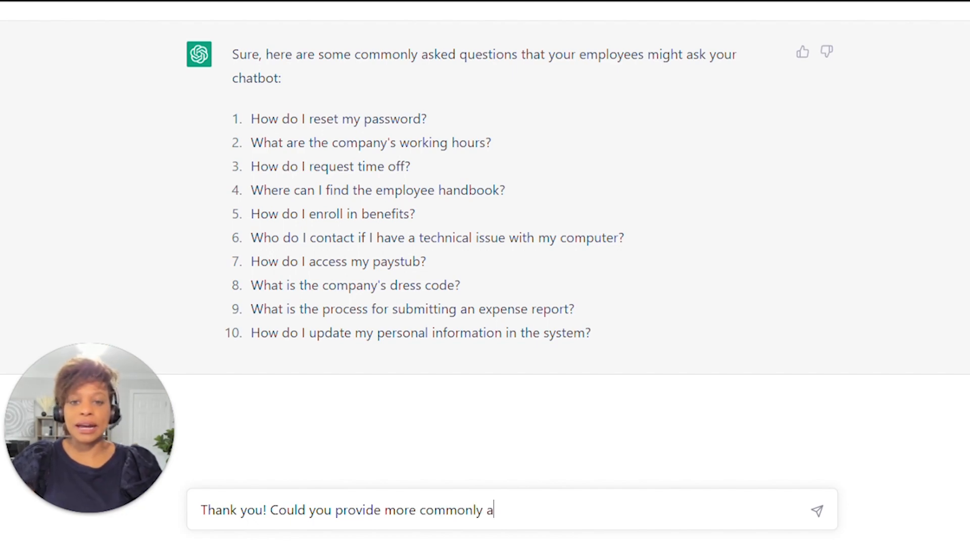
text(sked questions?)
key(Return)
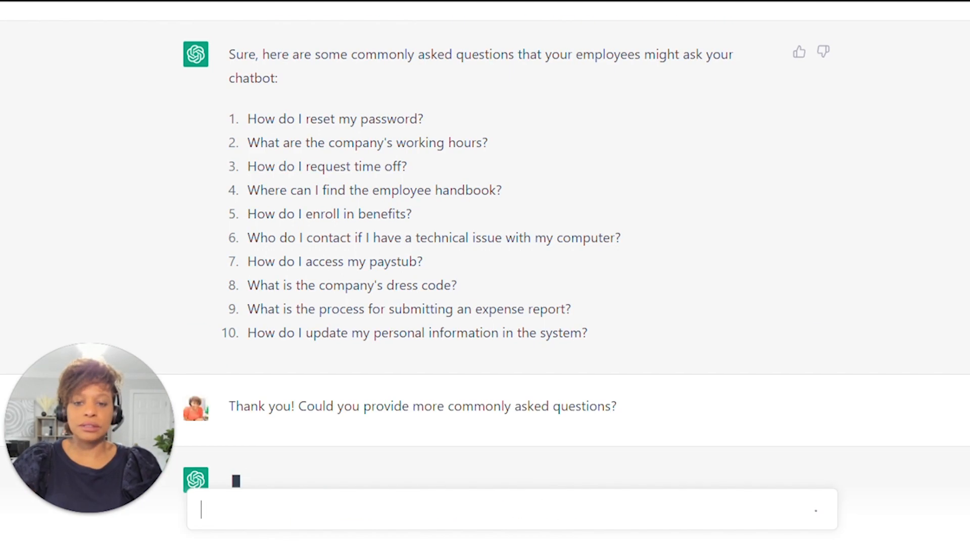